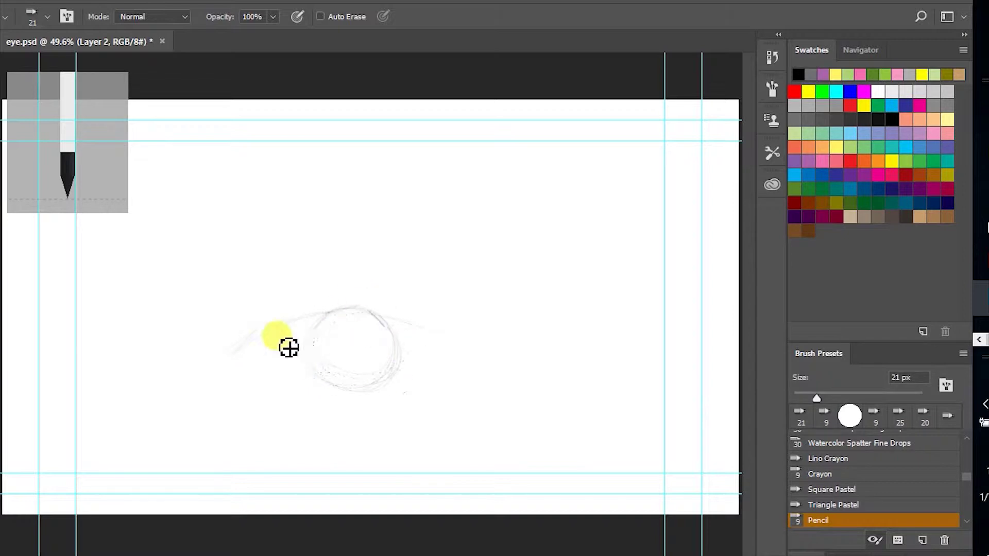
# Step: Sketch the upper eyelid line and iris outline with the Pencil brush preset on Layer 2
pyautogui.moveTo(830, 372); pyautogui.dragTo(819, 371)
pyautogui.moveTo(222, 368); pyautogui.dragTo(240, 355)
pyautogui.moveTo(830, 371); pyautogui.dragTo(837, 373)
pyautogui.moveTo(221, 373); pyautogui.dragTo(284, 327)
pyautogui.click(6, 74)
pyautogui.doubleClick(818, 353)
pyautogui.click(401, 339)
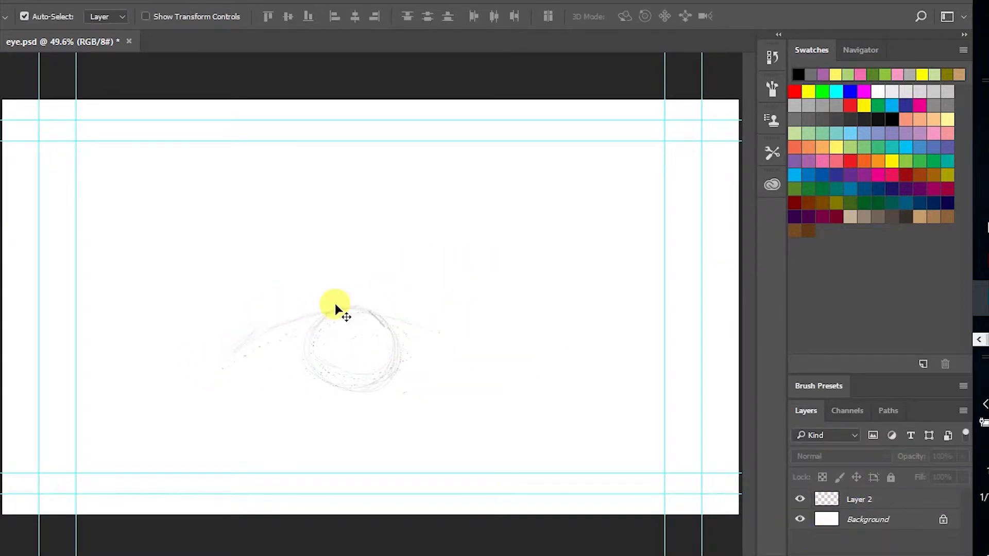
pyautogui.click(1, 246)
pyautogui.click(859, 499)
pyautogui.moveTo(402, 321)
pyautogui.mouseDown()
pyautogui.moveTo(459, 339)
pyautogui.moveTo(405, 387)
pyautogui.mouseUp()
# Step: Add a new layer and try Darken-mode strokes along the upper eyelid with different brush presets, choosing Pencil
pyautogui.click(922, 555)
pyautogui.click(176, 16)
pyautogui.click(170, 85)
pyautogui.moveTo(224, 372); pyautogui.dragTo(248, 344)
pyautogui.click(175, 15)
pyautogui.click(171, 76)
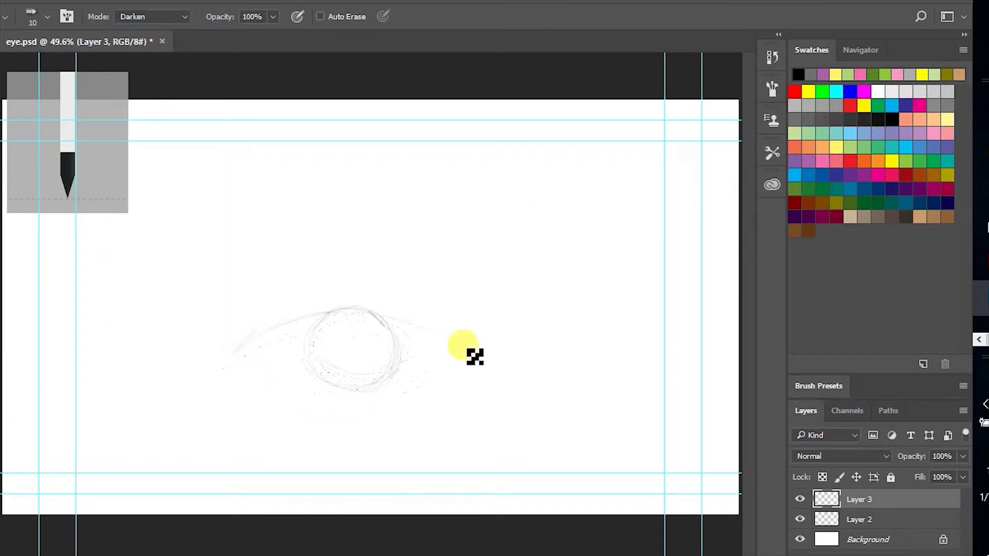
pyautogui.doubleClick(818, 386)
pyautogui.click(855, 459)
pyautogui.moveTo(226, 366); pyautogui.dragTo(308, 323)
pyautogui.moveTo(966, 513)
pyautogui.mouseDown()
pyautogui.moveTo(964, 426)
pyautogui.moveTo(967, 470)
pyautogui.mouseUp()
pyautogui.click(829, 472)
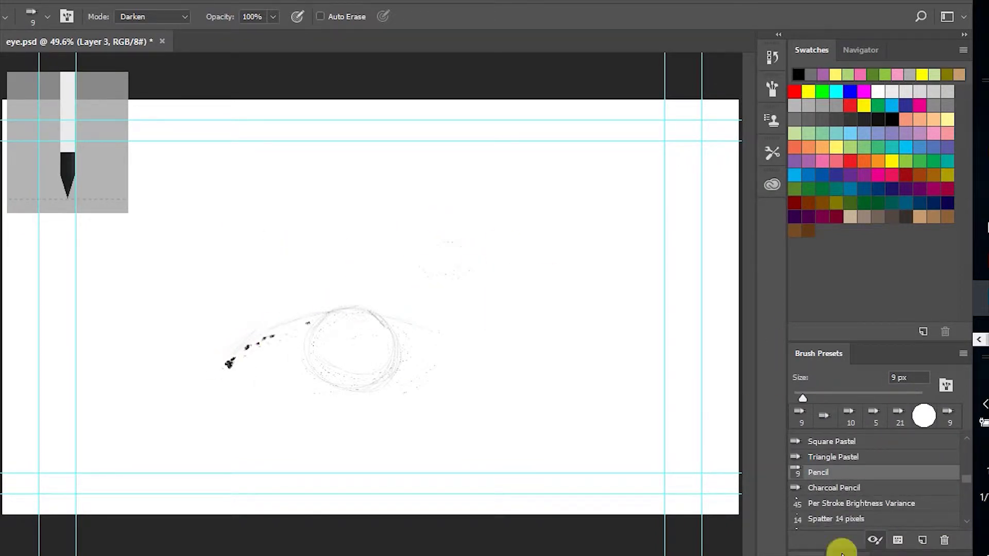
# Step: Delete both sketch layers so that only the Background layer remains
pyautogui.doubleClick(818, 354)
pyautogui.moveTo(917, 520); pyautogui.dragTo(944, 554)
pyautogui.doubleClick(916, 500)
pyautogui.click(757, 96)
pyautogui.moveTo(927, 500); pyautogui.dragTo(945, 555)
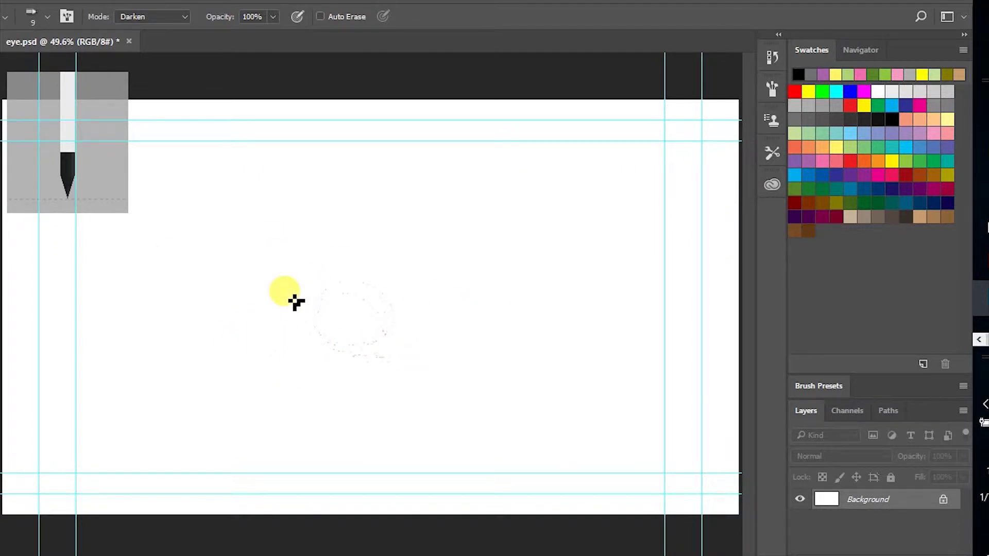
# Step: Add a new empty layer and delete the Background layer with its trial brush strokes
pyautogui.click(97, 190)
pyautogui.moveTo(302, 316)
pyautogui.mouseDown()
pyautogui.moveTo(359, 294)
pyautogui.moveTo(388, 317)
pyautogui.mouseUp()
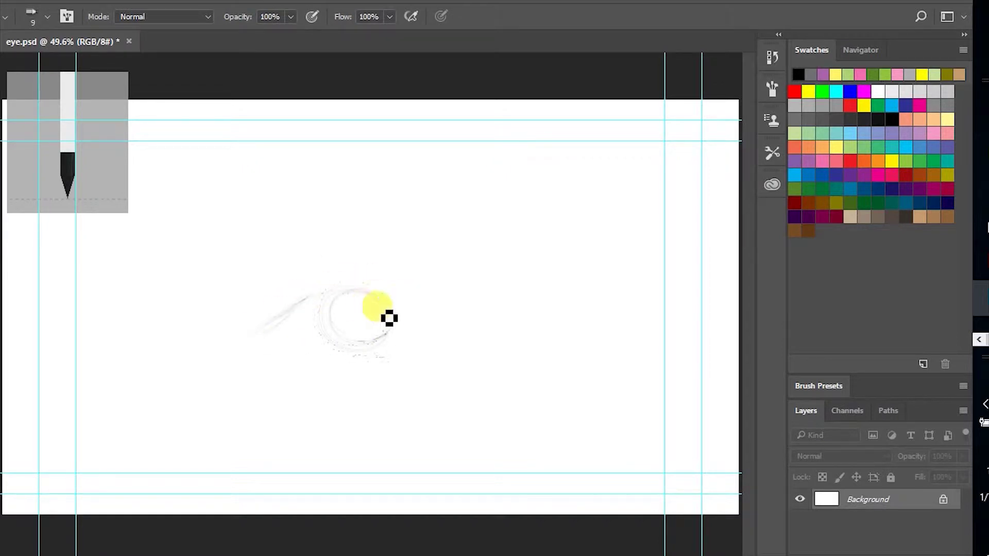
pyautogui.click(922, 555)
pyautogui.click(852, 521)
pyautogui.press('Delete')
# Step: Add another layer, fill it with white using the Paint Bucket Tool, and place it beneath Layer 1
pyautogui.click(923, 555)
pyautogui.click(878, 91)
pyautogui.rightClick(2, 329)
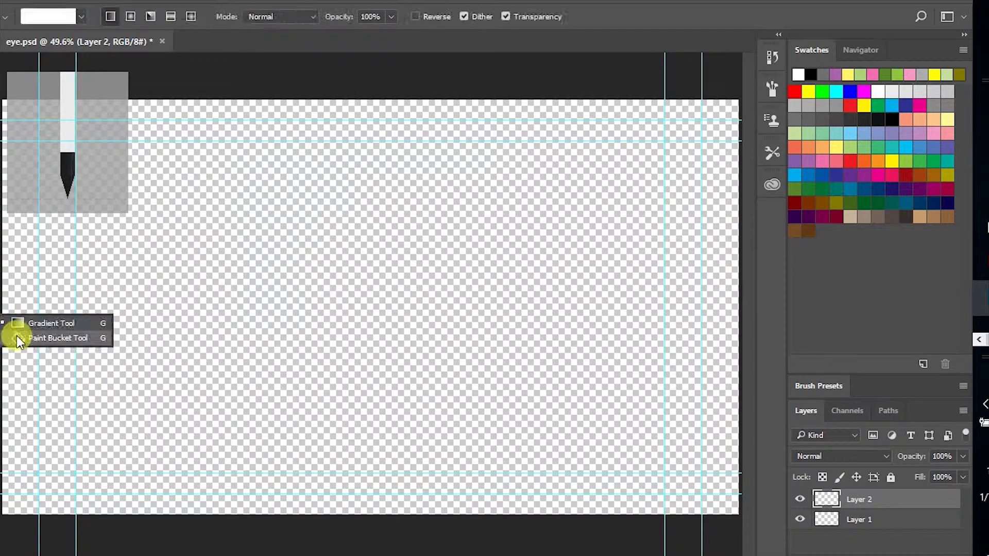
pyautogui.click(18, 338)
pyautogui.click(330, 288)
pyautogui.doubleClick(896, 520)
pyautogui.click(739, 111)
pyautogui.moveTo(876, 520); pyautogui.dragTo(875, 492)
# Step: Sketch the eye's guidelines, iris circle, eyelids, crease and eyebrow in black with the Brush Tool on Layer 1
pyautogui.click(4, 182)
pyautogui.click(888, 121)
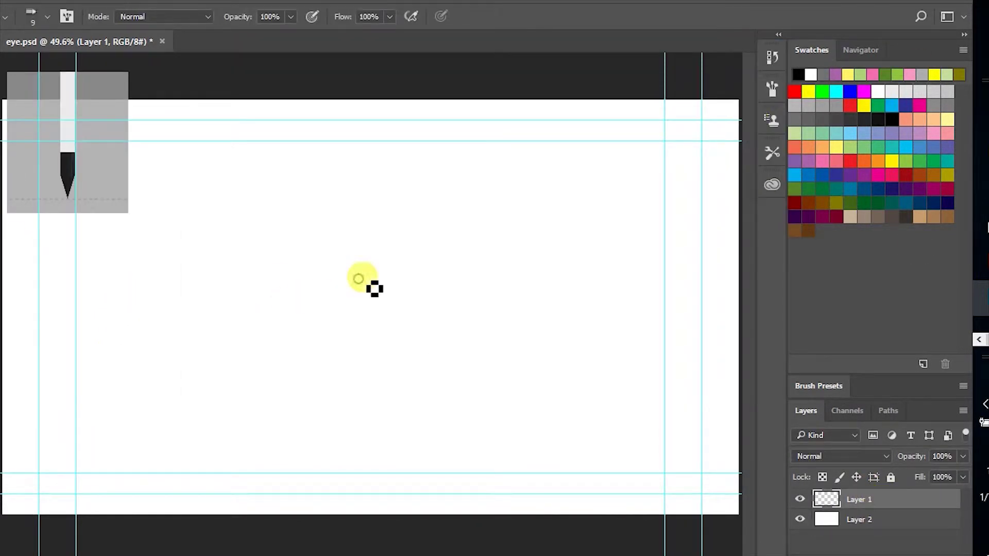
pyautogui.moveTo(357, 278); pyautogui.dragTo(358, 360)
pyautogui.moveTo(389, 330); pyautogui.dragTo(331, 340)
pyautogui.moveTo(265, 338); pyautogui.dragTo(333, 309)
pyautogui.moveTo(465, 320); pyautogui.dragTo(385, 368)
pyautogui.moveTo(313, 323); pyautogui.dragTo(306, 359)
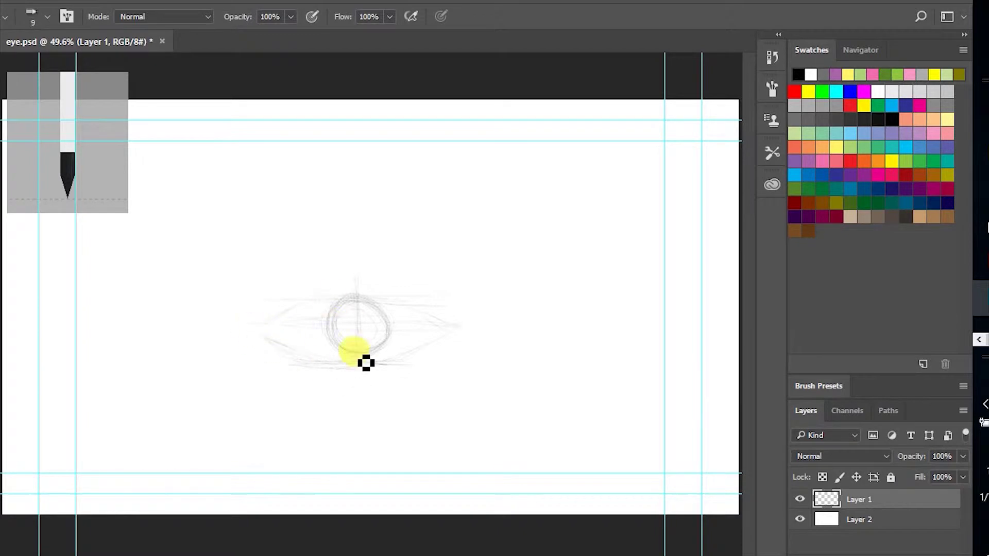
pyautogui.moveTo(429, 326); pyautogui.dragTo(314, 369)
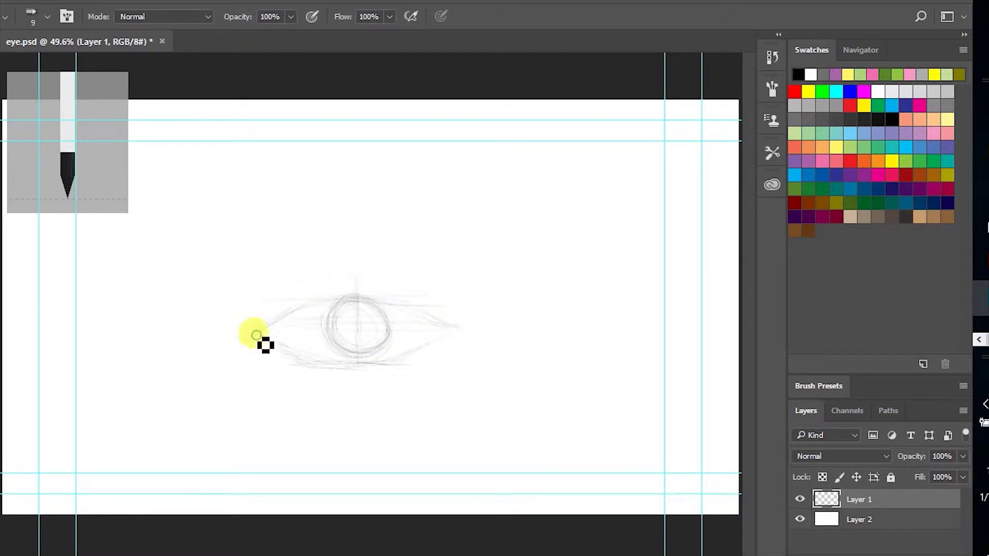
pyautogui.moveTo(247, 235); pyautogui.dragTo(476, 239)
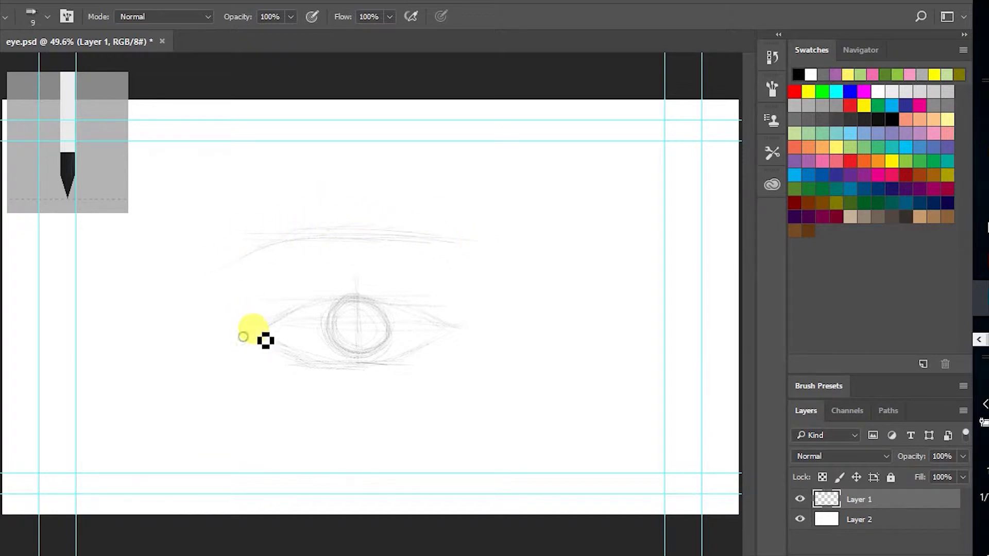
pyautogui.moveTo(254, 338)
pyautogui.mouseDown()
pyautogui.moveTo(384, 285)
pyautogui.moveTo(391, 296)
pyautogui.moveTo(502, 310)
pyautogui.mouseUp()
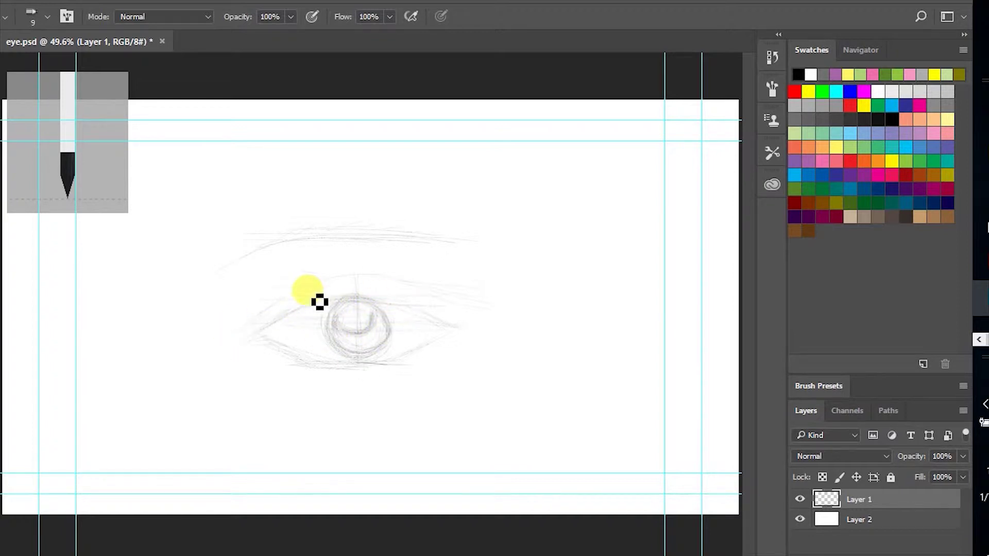
# Step: Strengthen the left half of the upper eyelid line and select the Crayon brush preset
pyautogui.keyDown('ctrl'); pyautogui.click(359, 327); pyautogui.keyUp('ctrl')
pyautogui.keyDown('ctrl'); pyautogui.click(359, 327); pyautogui.keyUp('ctrl')
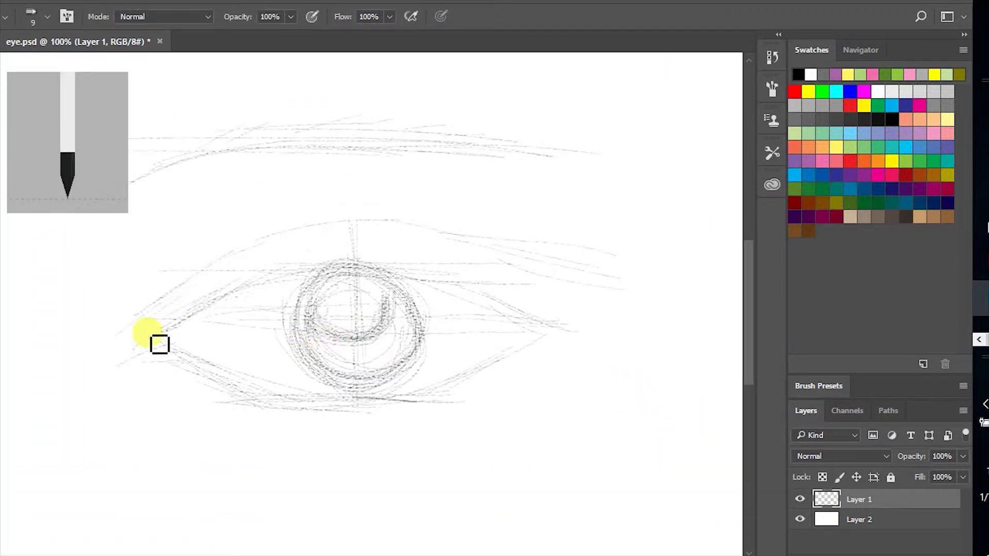
pyautogui.moveTo(274, 265); pyautogui.dragTo(185, 327)
pyautogui.moveTo(298, 280)
pyautogui.mouseDown()
pyautogui.moveTo(191, 332)
pyautogui.moveTo(203, 325)
pyautogui.mouseUp()
pyautogui.click(819, 386)
pyautogui.click(845, 457)
pyautogui.click(966, 439)
pyautogui.click(885, 463)
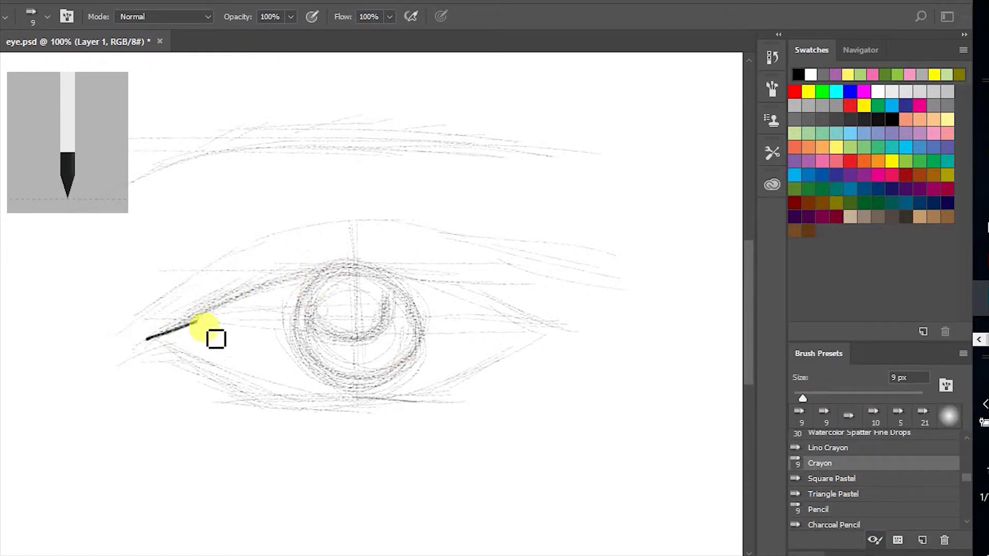
# Step: Try inking the upper eyelid with the Crayon brush in different blend modes, and step back through the History
pyautogui.hotkey('ctrl', 'z')
pyautogui.hotkey('shift', 'alt', 'm')
pyautogui.moveTo(149, 354); pyautogui.dragTo(286, 272)
pyautogui.moveTo(176, 323); pyautogui.dragTo(286, 283)
pyautogui.hotkey('ctrl', 'z')
pyautogui.click(188, 17)
pyautogui.click(191, 30)
pyautogui.moveTo(149, 344)
pyautogui.mouseDown()
pyautogui.moveTo(230, 298)
pyautogui.moveTo(338, 283)
pyautogui.moveTo(506, 317)
pyautogui.mouseUp()
pyautogui.click(772, 57)
pyautogui.click(699, 134)
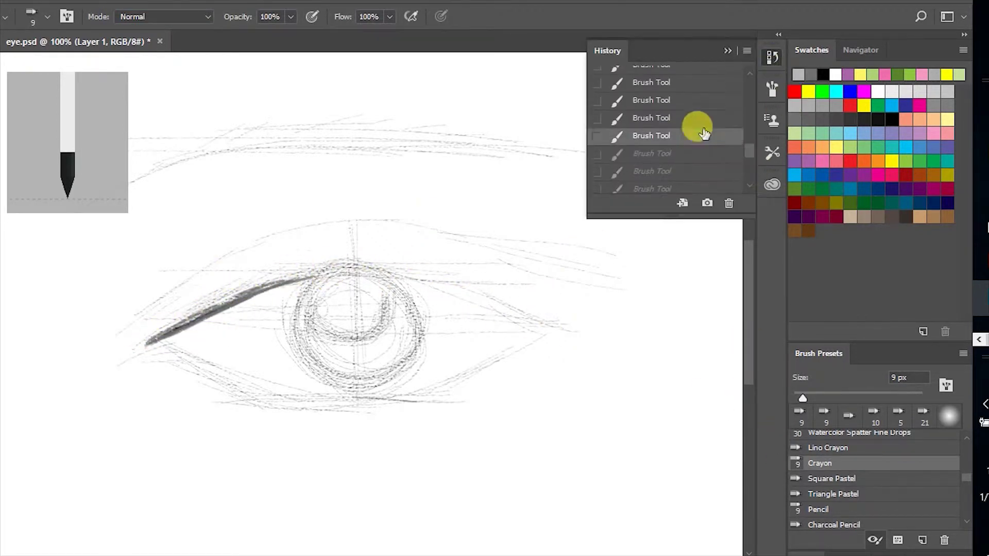
pyautogui.click(693, 79)
pyautogui.moveTo(747, 156); pyautogui.dragTo(748, 143)
pyautogui.click(696, 131)
# Step: Ink the eyelids, iris outline and start of the crease with the Crayon brush in Multiply mode
pyautogui.click(196, 17)
pyautogui.click(178, 77)
pyautogui.moveTo(141, 342)
pyautogui.mouseDown()
pyautogui.moveTo(347, 276)
pyautogui.moveTo(332, 308)
pyautogui.moveTo(372, 391)
pyautogui.mouseUp()
pyautogui.click(728, 50)
pyautogui.moveTo(422, 340); pyautogui.dragTo(363, 392)
pyautogui.moveTo(294, 330)
pyautogui.mouseDown()
pyautogui.moveTo(396, 380)
pyautogui.moveTo(363, 391)
pyautogui.mouseUp()
pyautogui.moveTo(117, 324); pyautogui.dragTo(184, 286)
pyautogui.moveTo(554, 325); pyautogui.dragTo(397, 395)
pyautogui.moveTo(158, 335); pyautogui.dragTo(237, 389)
pyautogui.moveTo(190, 356); pyautogui.dragTo(250, 390)
pyautogui.press('z')
pyautogui.hotkey('ctrl', '0')
pyautogui.press('b')
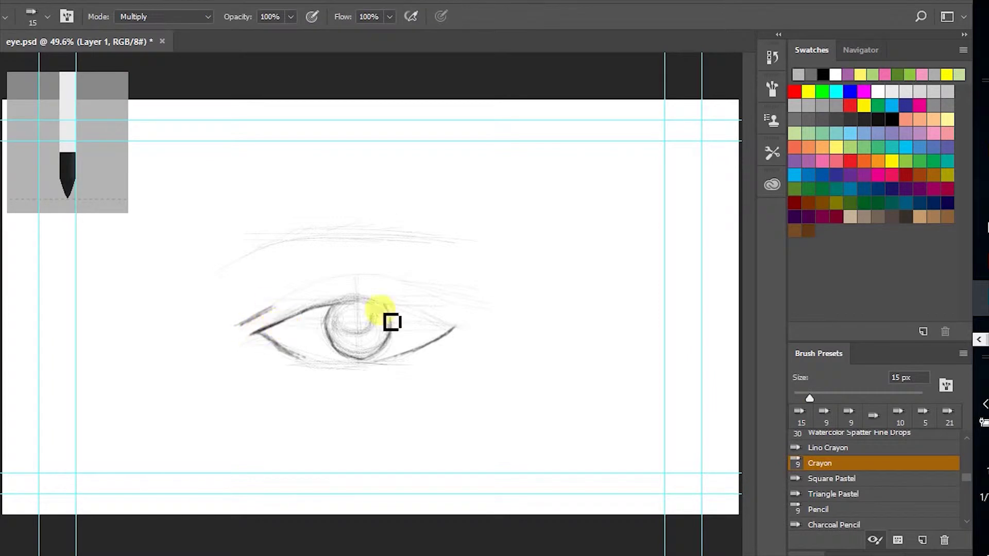
# Step: Rotate the canvas 90° counter-clockwise and darken the eyelid lines with the Crayon brush at 20 px
pyautogui.click(59, 0)
pyautogui.moveTo(111, 132)
pyautogui.click(247, 150)
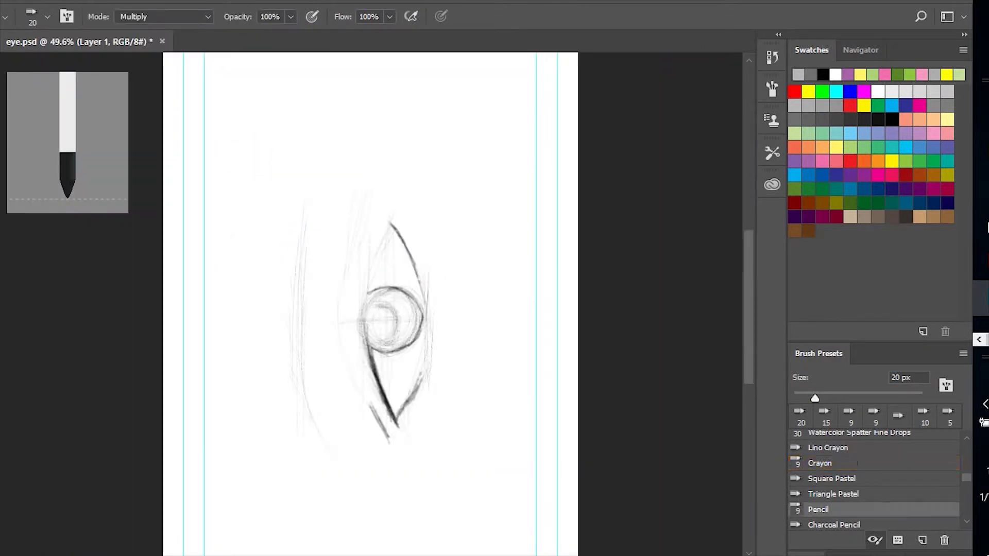
pyautogui.moveTo(386, 237); pyautogui.dragTo(380, 301)
pyautogui.moveTo(390, 223); pyautogui.dragTo(420, 284)
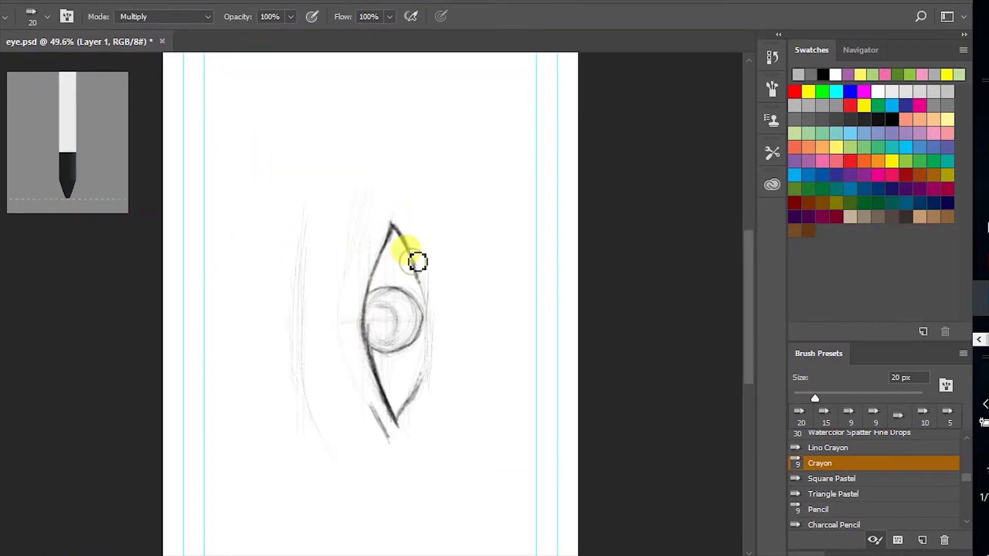
# Step: Thicken the upper lid and shade the iris and pupil with the Crayon brush, and rotate the canvas back to horizontal
pyautogui.moveTo(369, 343)
pyautogui.mouseDown()
pyautogui.moveTo(385, 266)
pyautogui.moveTo(388, 401)
pyautogui.moveTo(371, 350)
pyautogui.moveTo(398, 229)
pyautogui.moveTo(391, 387)
pyautogui.mouseUp()
pyautogui.moveTo(426, 321)
pyautogui.mouseDown()
pyautogui.moveTo(387, 356)
pyautogui.moveTo(373, 315)
pyautogui.moveTo(377, 344)
pyautogui.moveTo(393, 318)
pyautogui.moveTo(409, 323)
pyautogui.moveTo(409, 341)
pyautogui.moveTo(402, 313)
pyautogui.moveTo(426, 332)
pyautogui.moveTo(380, 299)
pyautogui.mouseUp()
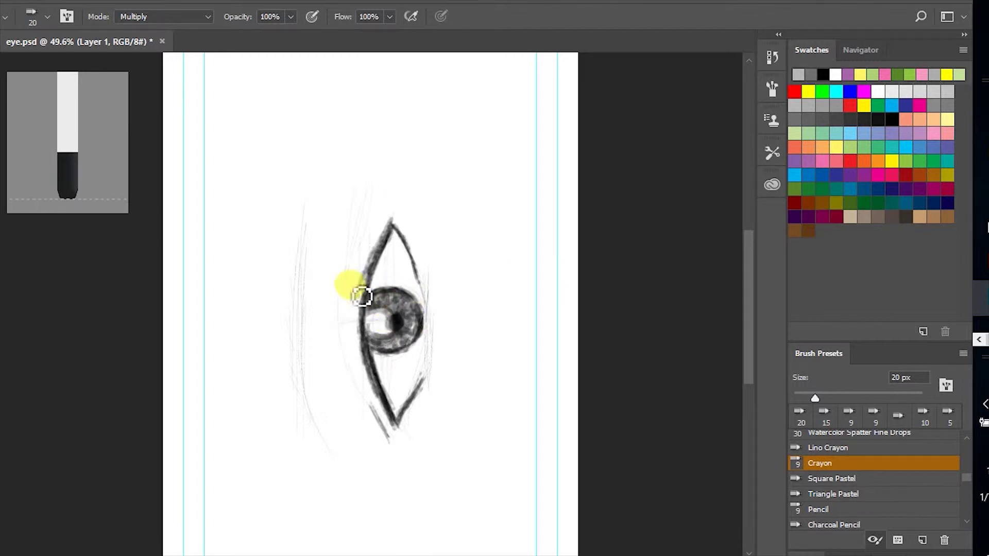
pyautogui.hotkey('ctrl', 'alt', 'c')
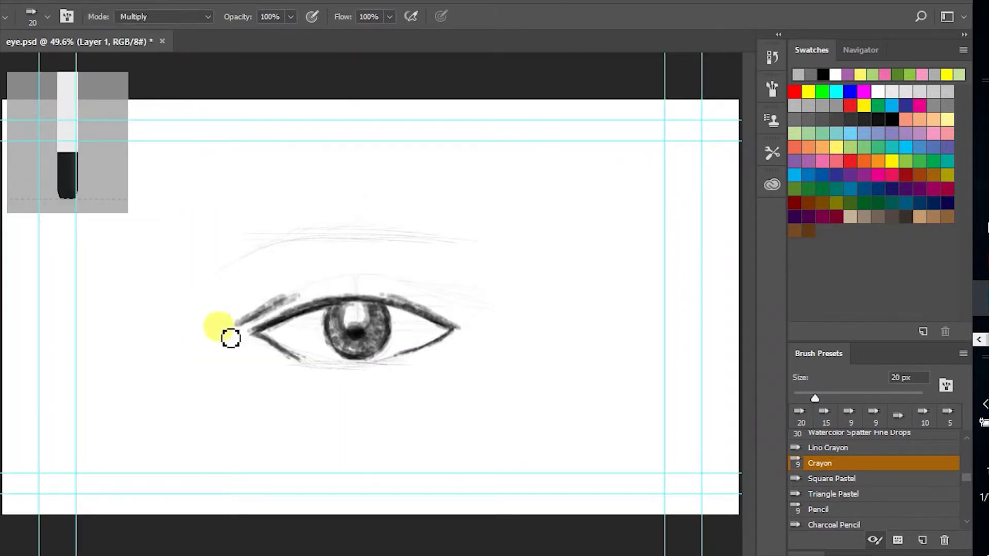
# Step: Build up the eyelid crease and eyebrow with the Crayon brush, followed by the Pencil brush at 15 px
pyautogui.moveTo(231, 338)
pyautogui.mouseDown()
pyautogui.moveTo(301, 302)
pyautogui.moveTo(407, 287)
pyautogui.moveTo(295, 309)
pyautogui.moveTo(424, 300)
pyautogui.moveTo(410, 301)
pyautogui.moveTo(440, 361)
pyautogui.moveTo(379, 370)
pyautogui.moveTo(296, 356)
pyautogui.moveTo(384, 376)
pyautogui.moveTo(356, 377)
pyautogui.moveTo(402, 367)
pyautogui.moveTo(328, 369)
pyautogui.moveTo(387, 314)
pyautogui.mouseUp()
pyautogui.moveTo(226, 264)
pyautogui.mouseDown()
pyautogui.moveTo(297, 248)
pyautogui.moveTo(453, 244)
pyautogui.mouseUp()
pyautogui.click(821, 509)
pyautogui.moveTo(261, 240)
pyautogui.mouseDown()
pyautogui.moveTo(332, 232)
pyautogui.moveTo(258, 262)
pyautogui.moveTo(426, 364)
pyautogui.moveTo(293, 320)
pyautogui.moveTo(447, 319)
pyautogui.mouseUp()
pyautogui.moveTo(909, 377); pyautogui.dragTo(880, 373)
pyautogui.write('15')
pyautogui.moveTo(232, 324)
pyautogui.mouseDown()
pyautogui.moveTo(410, 291)
pyautogui.moveTo(478, 316)
pyautogui.mouseUp()
pyautogui.moveTo(236, 256)
pyautogui.mouseDown()
pyautogui.moveTo(276, 235)
pyautogui.moveTo(376, 222)
pyautogui.moveTo(479, 255)
pyautogui.mouseUp()
# Step: Add a new layer and darken the eyelids, iris, crease and eyebrow in black on it
pyautogui.click(810, 555)
pyautogui.click(923, 555)
pyautogui.moveTo(254, 331)
pyautogui.mouseDown()
pyautogui.moveTo(276, 349)
pyautogui.moveTo(453, 330)
pyautogui.moveTo(320, 299)
pyautogui.moveTo(335, 297)
pyautogui.mouseUp()
pyautogui.click(892, 117)
pyautogui.moveTo(328, 305); pyautogui.dragTo(325, 332)
pyautogui.moveTo(390, 306)
pyautogui.mouseDown()
pyautogui.moveTo(391, 326)
pyautogui.moveTo(361, 334)
pyautogui.moveTo(364, 306)
pyautogui.moveTo(382, 332)
pyautogui.mouseUp()
pyautogui.moveTo(253, 333)
pyautogui.mouseDown()
pyautogui.moveTo(381, 366)
pyautogui.moveTo(274, 311)
pyautogui.moveTo(412, 298)
pyautogui.moveTo(455, 320)
pyautogui.mouseUp()
pyautogui.moveTo(250, 265)
pyautogui.mouseDown()
pyautogui.moveTo(415, 242)
pyautogui.moveTo(486, 260)
pyautogui.mouseUp()
pyautogui.moveTo(241, 323); pyautogui.dragTo(486, 336)
pyautogui.moveTo(427, 359)
pyautogui.mouseDown()
pyautogui.moveTo(261, 338)
pyautogui.moveTo(349, 353)
pyautogui.moveTo(382, 326)
pyautogui.moveTo(338, 329)
pyautogui.moveTo(393, 331)
pyautogui.moveTo(347, 337)
pyautogui.moveTo(375, 335)
pyautogui.moveTo(319, 319)
pyautogui.moveTo(404, 316)
pyautogui.moveTo(307, 303)
pyautogui.moveTo(329, 230)
pyautogui.moveTo(273, 245)
pyautogui.moveTo(289, 335)
pyautogui.moveTo(400, 326)
pyautogui.moveTo(399, 340)
pyautogui.moveTo(432, 354)
pyautogui.moveTo(264, 327)
pyautogui.moveTo(442, 322)
pyautogui.moveTo(431, 367)
pyautogui.mouseUp()
# Step: Draw short lashes along the lower eyelid with the Pencil brush at 5 px, and set the brush size to 7 px
pyautogui.doubleClick(833, 385)
pyautogui.doubleClick(901, 378)
pyautogui.write('5')
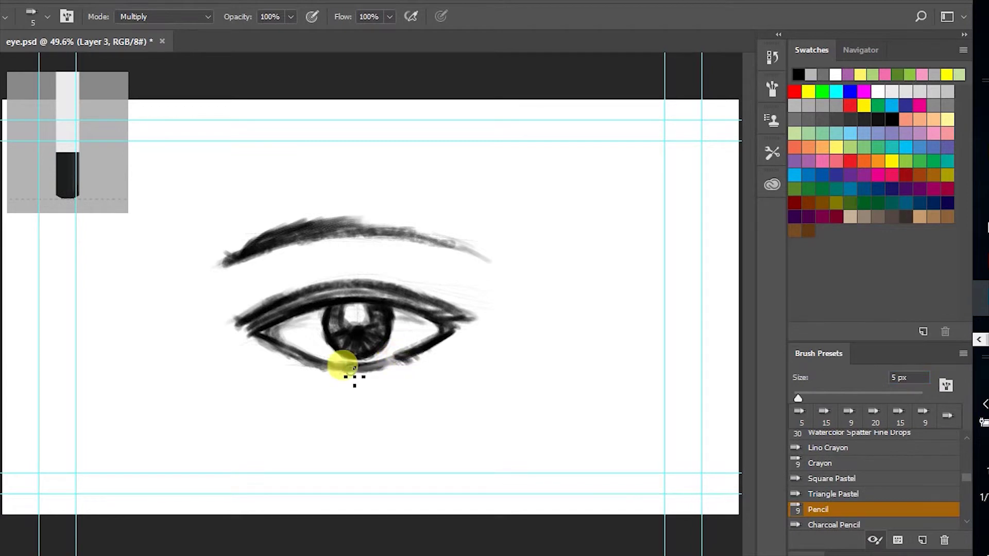
pyautogui.moveTo(355, 366); pyautogui.dragTo(347, 376)
pyautogui.click(772, 57)
pyautogui.click(592, 167)
pyautogui.click(593, 149)
pyautogui.click(829, 375)
pyautogui.write('7')
pyautogui.press('Return')
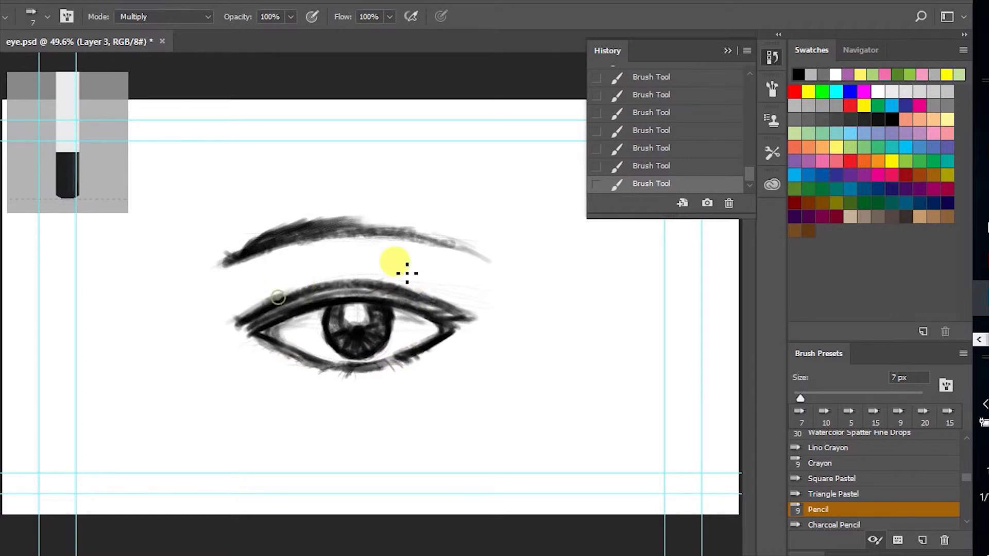
# Step: Paint grey shading around the upper lid and below the right eye corner with the Watercolor Wash brush at 85 px
pyautogui.click(859, 433)
pyautogui.moveTo(965, 478); pyautogui.dragTo(965, 469)
pyautogui.click(915, 447)
pyautogui.press(']')
pyautogui.moveTo(224, 315); pyautogui.dragTo(281, 273)
pyautogui.moveTo(489, 317); pyautogui.dragTo(407, 370)
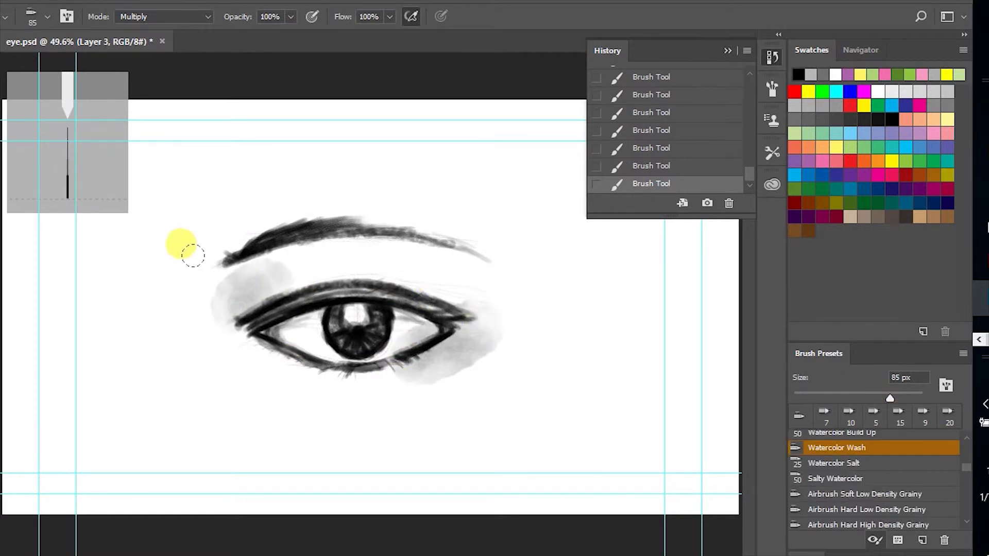
pyautogui.moveTo(394, 271); pyautogui.dragTo(460, 294)
# Step: Shade the thick end of the eyebrow with a 66 px wash and undo the last stroke beneath the lower lid
pyautogui.click(868, 398)
pyautogui.moveTo(270, 226); pyautogui.dragTo(222, 252)
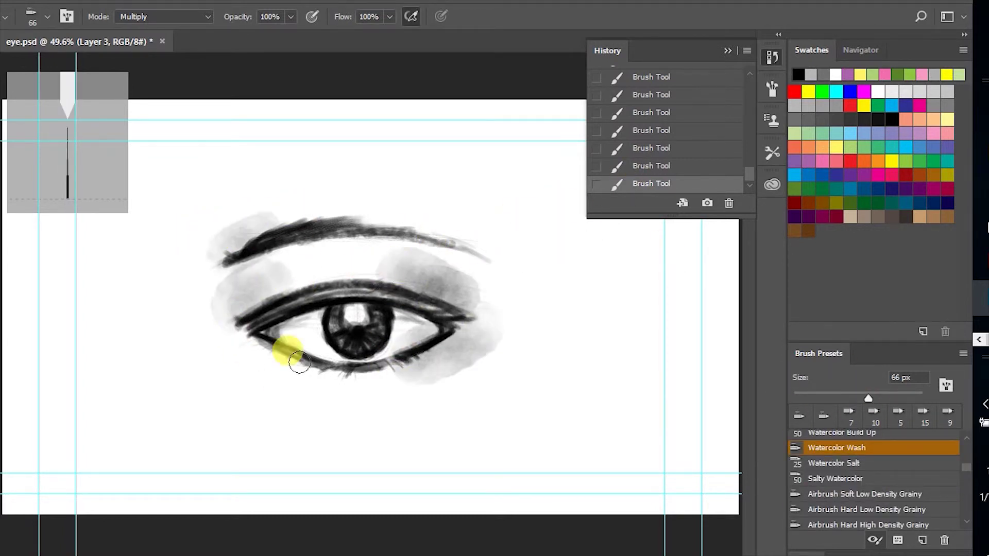
pyautogui.moveTo(268, 355); pyautogui.dragTo(329, 386)
pyautogui.hotkey('ctrl', 'z')
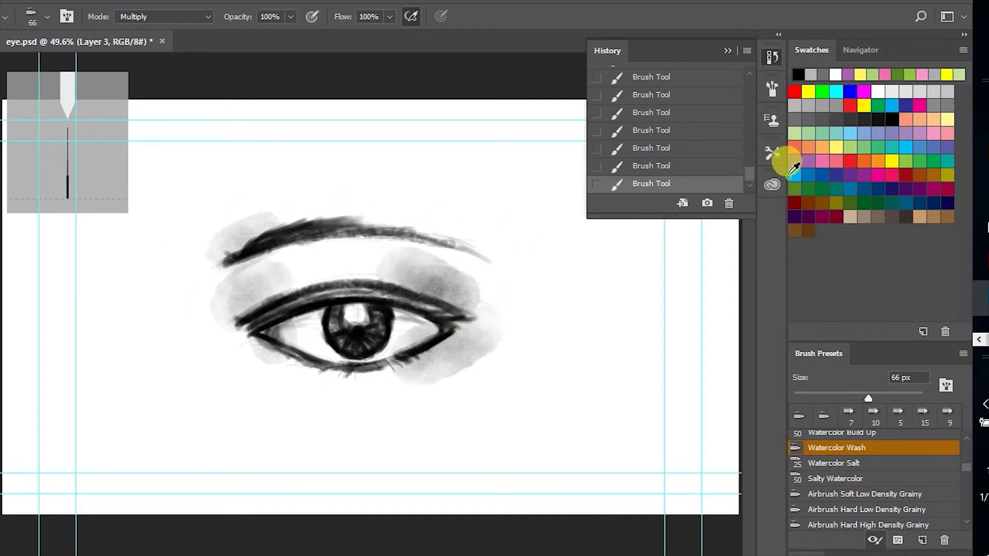
# Step: Add a new layer and paint light blue watercolor washes over the iris, around the eyelids and along the eyebrow
pyautogui.click(792, 176)
pyautogui.click(807, 554)
pyautogui.click(922, 555)
pyautogui.moveTo(363, 368); pyautogui.dragTo(389, 377)
pyautogui.moveTo(368, 270); pyautogui.dragTo(477, 269)
pyautogui.moveTo(333, 312); pyautogui.dragTo(351, 334)
pyautogui.moveTo(242, 341); pyautogui.dragTo(264, 351)
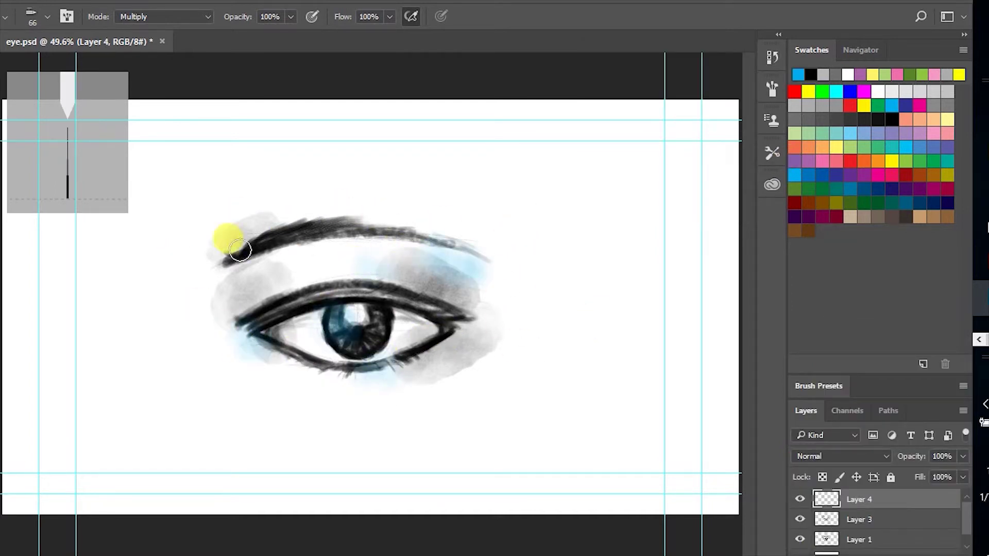
pyautogui.moveTo(240, 251); pyautogui.dragTo(228, 240)
pyautogui.moveTo(291, 207); pyautogui.dragTo(283, 221)
pyautogui.moveTo(441, 388); pyautogui.dragTo(442, 415)
# Step: Paint violet and light purple washes beneath the eye and around the thin end of the eyebrow
pyautogui.click(795, 161)
pyautogui.moveTo(474, 364); pyautogui.dragTo(463, 425)
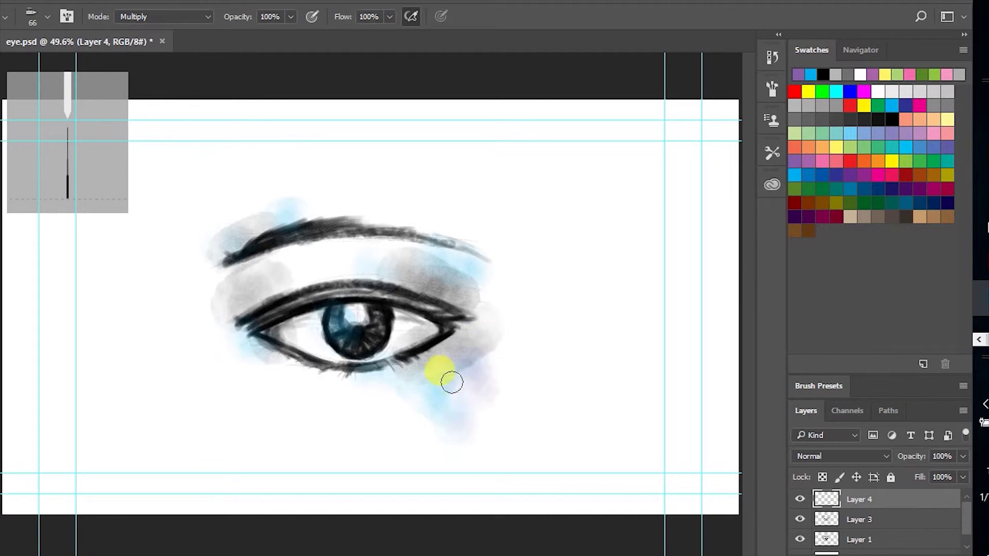
pyautogui.moveTo(451, 383); pyautogui.dragTo(455, 414)
pyautogui.moveTo(350, 387); pyautogui.dragTo(333, 389)
pyautogui.moveTo(414, 212); pyautogui.dragTo(441, 221)
pyautogui.click(919, 134)
pyautogui.moveTo(483, 247); pyautogui.dragTo(512, 258)
# Step: Paint pink washes around the eyebrow ends, upper lid and below the eye, and pick the light pink color
pyautogui.click(822, 161)
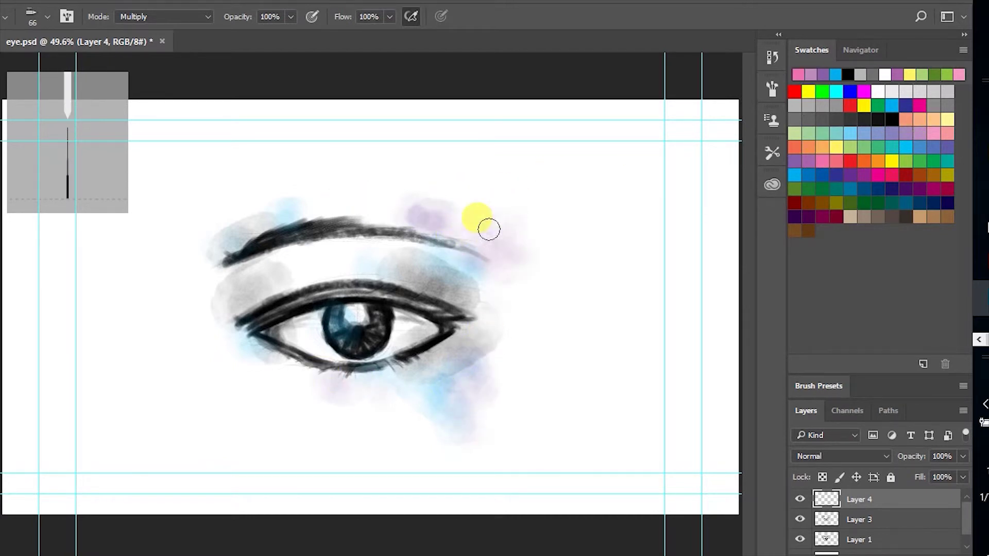
pyautogui.moveTo(397, 273)
pyautogui.mouseDown()
pyautogui.moveTo(474, 269)
pyautogui.moveTo(302, 278)
pyautogui.moveTo(446, 451)
pyautogui.mouseUp()
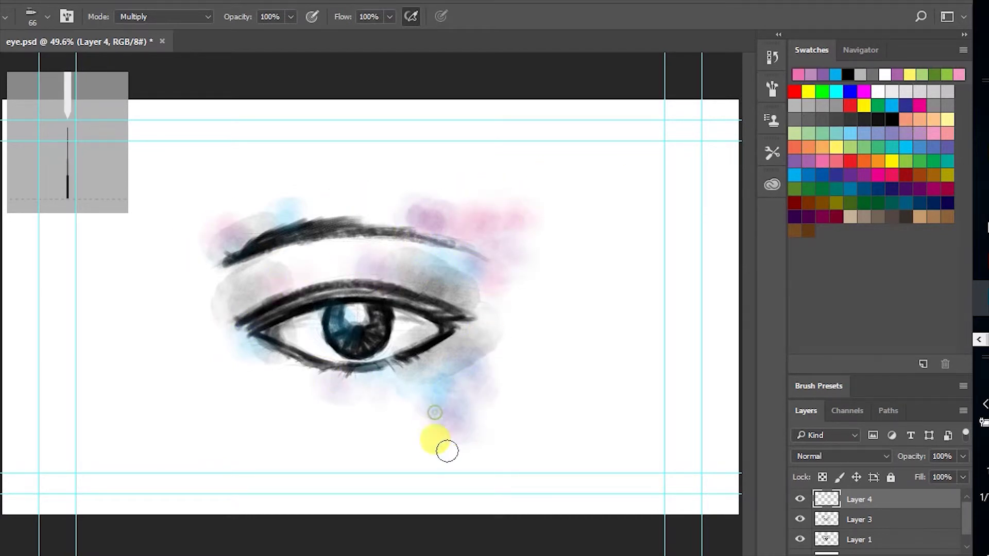
pyautogui.click(959, 76)
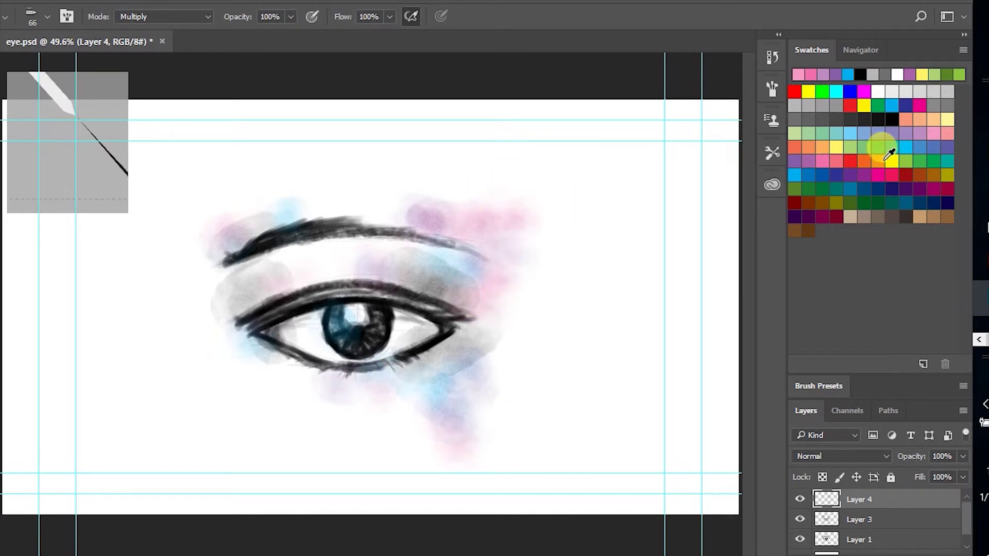
# Step: Paint dark violet washes along the upper and lower lids and the eyebrow's thick end with a 59 px brush
pyautogui.click(818, 386)
pyautogui.moveTo(847, 398); pyautogui.dragTo(838, 398)
pyautogui.moveTo(452, 335); pyautogui.dragTo(412, 362)
pyautogui.moveTo(457, 315); pyautogui.dragTo(367, 274)
pyautogui.moveTo(231, 242)
pyautogui.mouseDown()
pyautogui.moveTo(252, 244)
pyautogui.moveTo(233, 253)
pyautogui.mouseUp()
pyautogui.moveTo(250, 321); pyautogui.dragTo(298, 360)
pyautogui.moveTo(399, 378)
pyautogui.mouseDown()
pyautogui.moveTo(423, 353)
pyautogui.moveTo(405, 280)
pyautogui.moveTo(477, 283)
pyautogui.moveTo(260, 360)
pyautogui.moveTo(340, 371)
pyautogui.mouseUp()
# Step: Pick another watercolor brush preset, enlarge it and dab pink texture beside the outer corner of the eye
pyautogui.moveTo(965, 467)
pyautogui.mouseDown()
pyautogui.moveTo(967, 515)
pyautogui.moveTo(959, 446)
pyautogui.moveTo(959, 462)
pyautogui.mouseUp()
pyautogui.click(902, 506)
pyautogui.click(907, 473)
pyautogui.click(907, 473)
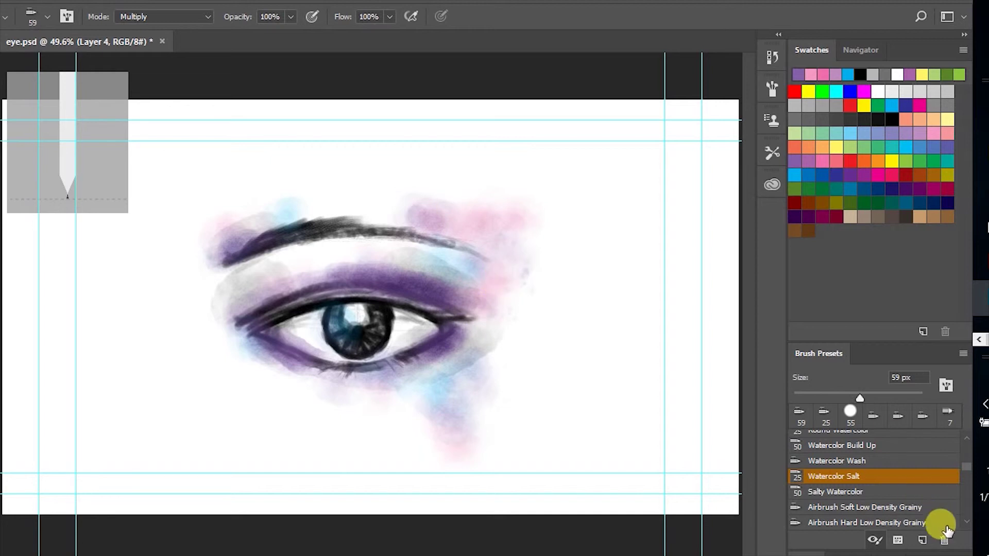
pyautogui.click(966, 522)
pyautogui.click(904, 510)
pyautogui.press(']')
pyautogui.press(']')
pyautogui.press(']')
pyautogui.press(']')
pyautogui.click(823, 161)
pyautogui.click(507, 289)
# Step: Dab dark watercolor speckles in black onto the eyebrow's thick end and the eye's outer corner
pyautogui.click(874, 525)
pyautogui.click(819, 504)
pyautogui.click(877, 118)
pyautogui.moveTo(223, 261); pyautogui.dragTo(246, 244)
pyautogui.click(457, 324)
# Step: Spatter pink drops beside and below the outer corner with the watercolor spatter brush enlarged to 91 px
pyautogui.click(810, 74)
pyautogui.click(429, 397)
pyautogui.moveTo(826, 398); pyautogui.dragTo(896, 400)
pyautogui.moveTo(533, 308); pyautogui.dragTo(492, 407)
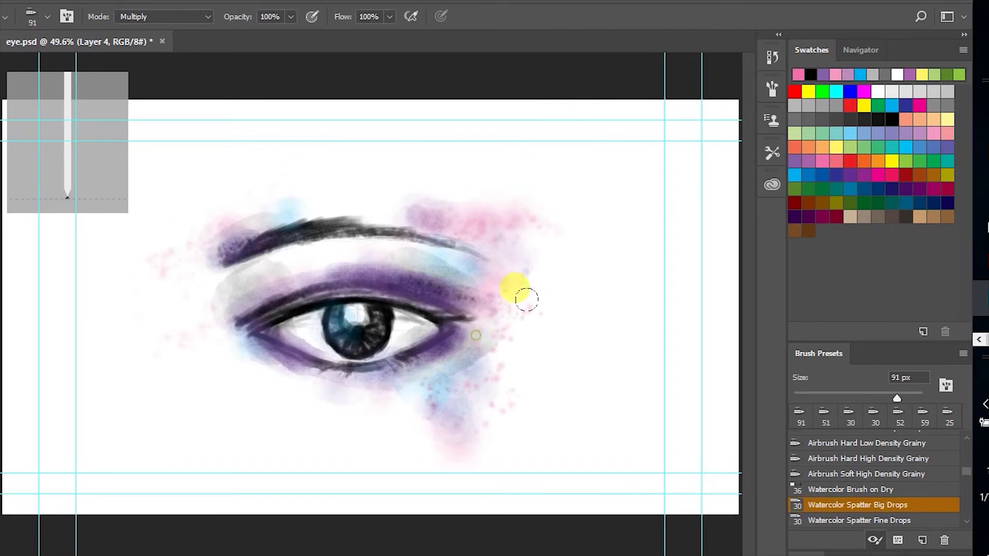
# Step: Add more pink spatter beyond the outer corner with a 30 px watercolor spatter brush and a 27 px spatter brush
pyautogui.click(966, 522)
pyautogui.click(858, 495)
pyautogui.click(532, 325)
pyautogui.click(967, 522)
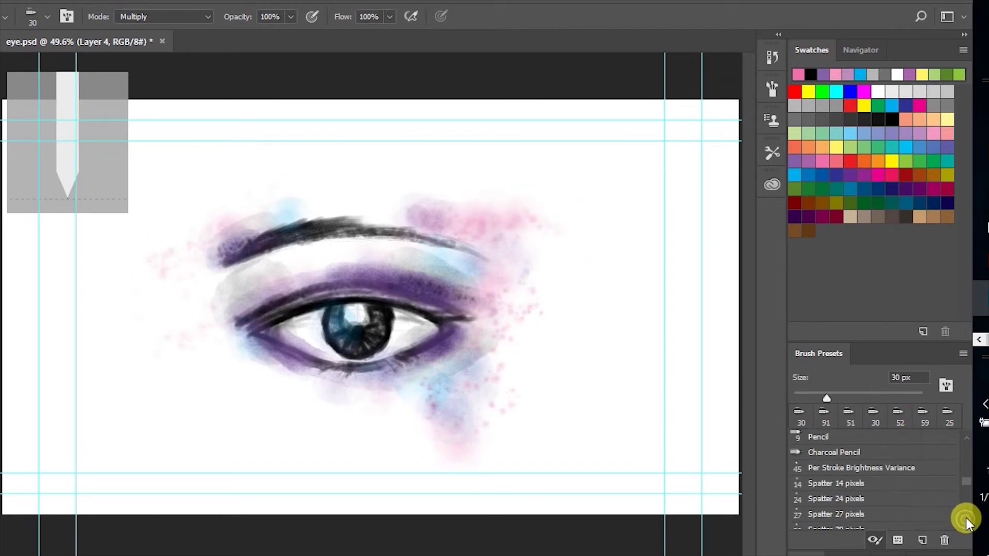
pyautogui.click(921, 498)
pyautogui.moveTo(479, 408); pyautogui.dragTo(528, 390)
# Step: Add the artist's signature as black 16 pt Mistral text below the eye's outer corner
pyautogui.press('t')
pyautogui.press('d')
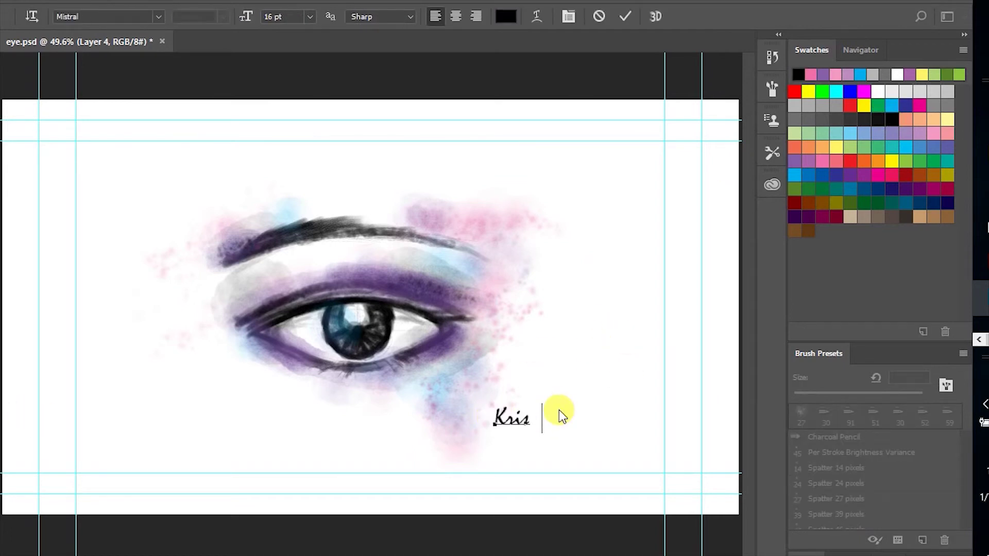
pyautogui.click(575, 349)
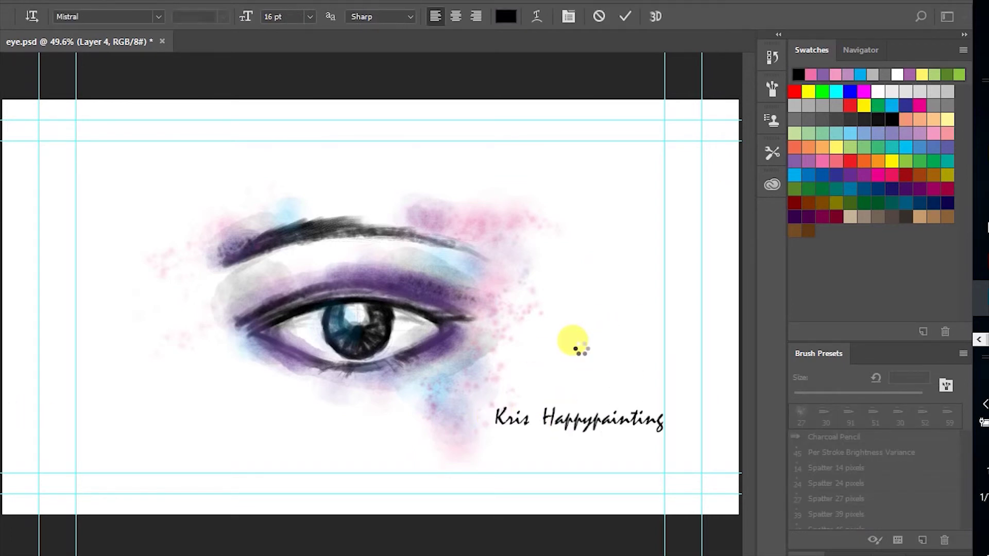
# Step: Draw fine black lashes along the lower lid on Layer 4 with the Watercolor Build Up brush at 10 px
pyautogui.press('b')
pyautogui.scroll(-10, 963, 510)
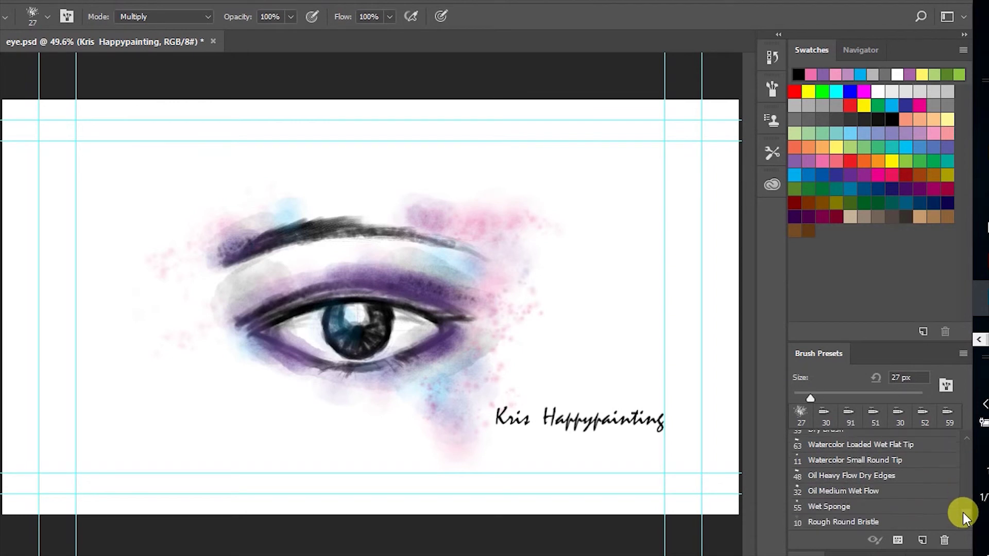
pyautogui.moveTo(964, 513); pyautogui.dragTo(964, 461)
pyautogui.click(916, 475)
pyautogui.click(802, 552)
pyautogui.click(859, 520)
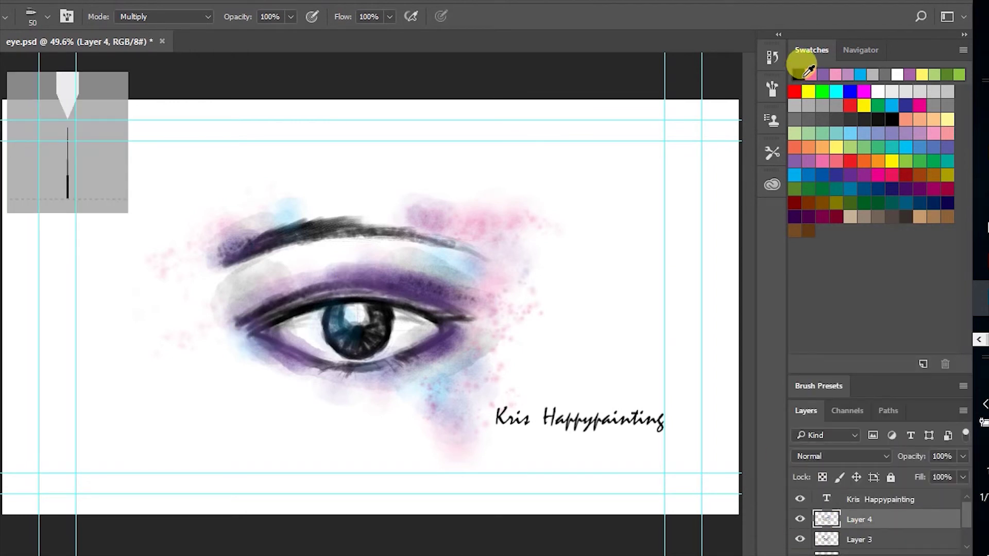
pyautogui.click(819, 387)
pyautogui.moveTo(851, 400); pyautogui.dragTo(804, 398)
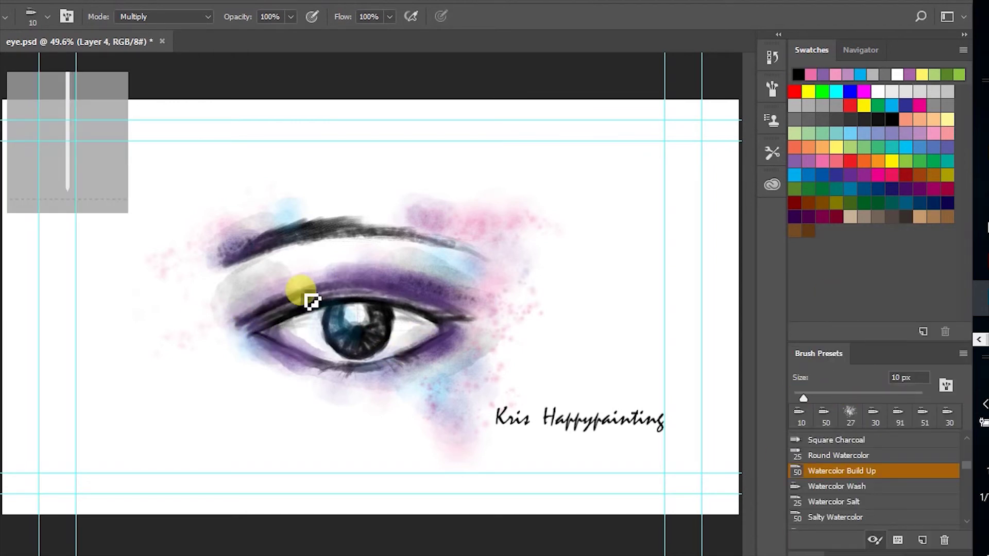
pyautogui.moveTo(376, 363); pyautogui.dragTo(382, 371)
pyautogui.moveTo(391, 362)
pyautogui.mouseDown()
pyautogui.moveTo(403, 370)
pyautogui.moveTo(362, 375)
pyautogui.mouseUp()
pyautogui.moveTo(334, 365); pyautogui.dragTo(323, 370)
# Step: Draw fine black lashes on the upper lid and darken the lid lines and iris details
pyautogui.moveTo(361, 295); pyautogui.dragTo(369, 283)
pyautogui.moveTo(369, 296); pyautogui.dragTo(387, 290)
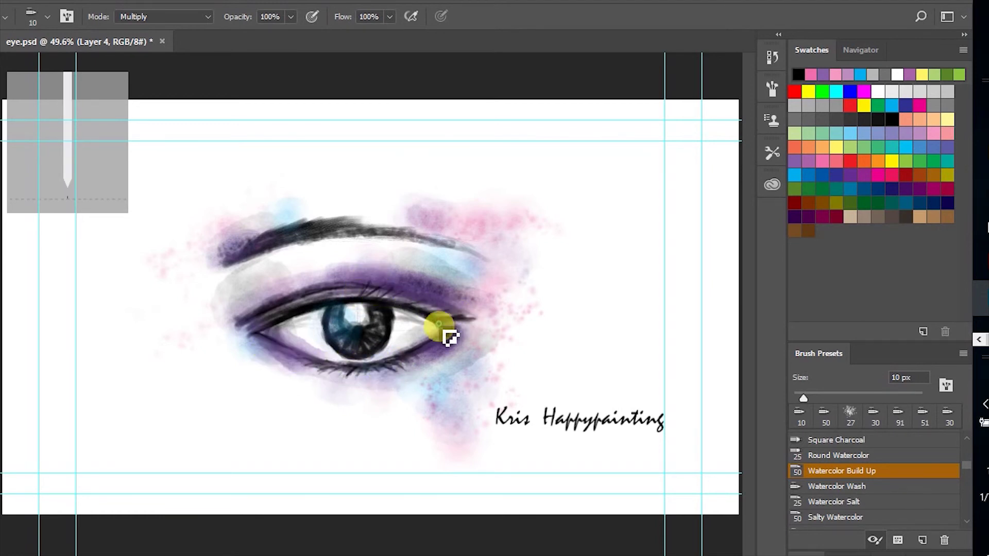
pyautogui.moveTo(336, 296)
pyautogui.mouseDown()
pyautogui.moveTo(402, 293)
pyautogui.moveTo(437, 313)
pyautogui.moveTo(415, 317)
pyautogui.moveTo(460, 323)
pyautogui.mouseUp()
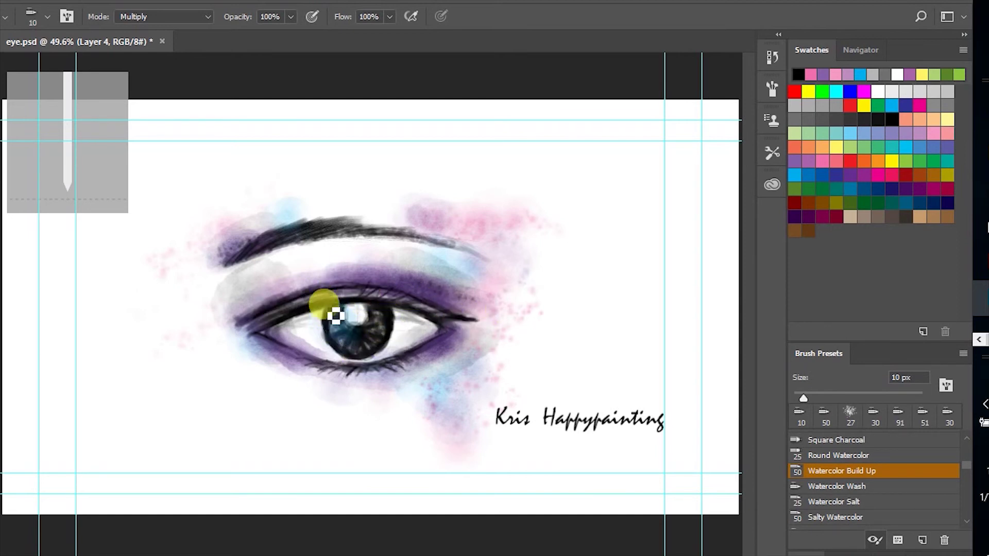
pyautogui.moveTo(425, 324)
pyautogui.mouseDown()
pyautogui.moveTo(329, 285)
pyautogui.moveTo(419, 357)
pyautogui.moveTo(421, 348)
pyautogui.moveTo(301, 356)
pyautogui.moveTo(354, 315)
pyautogui.mouseUp()
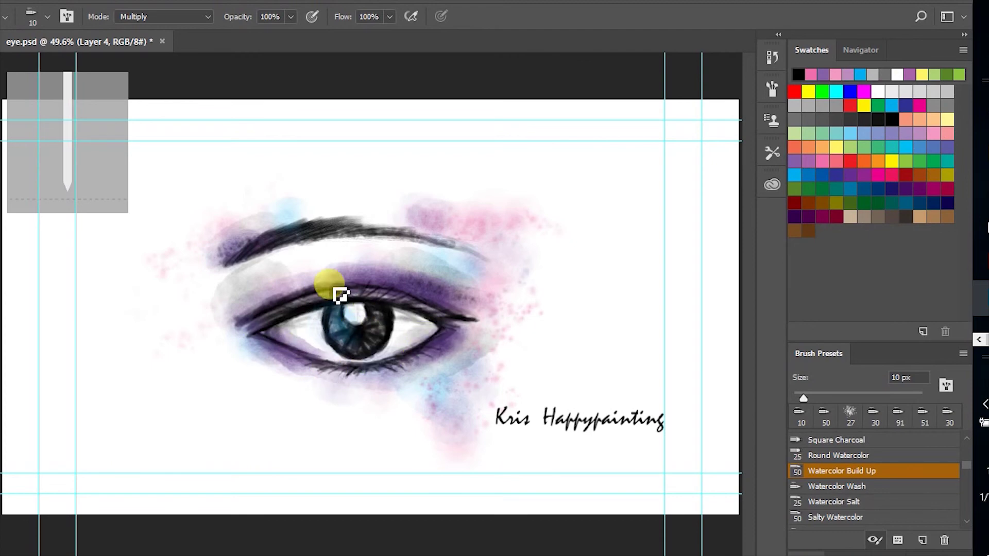
# Step: Save the finished eye drawing
pyautogui.click(4, 1)
pyautogui.click(63, 147)
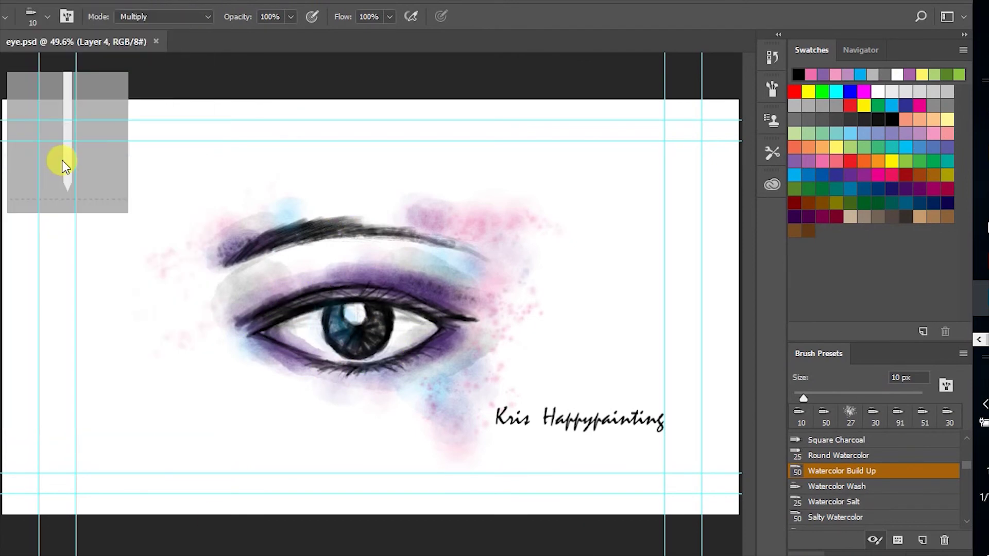